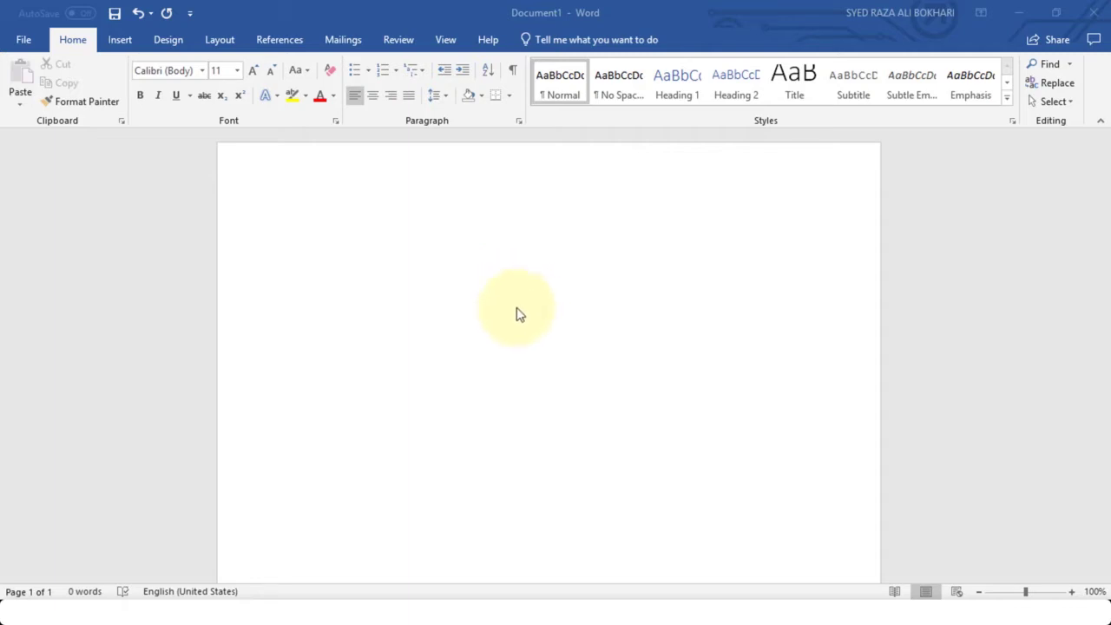
Switch the ribbon to the Insert tab to reach the Icons option
click(120, 42)
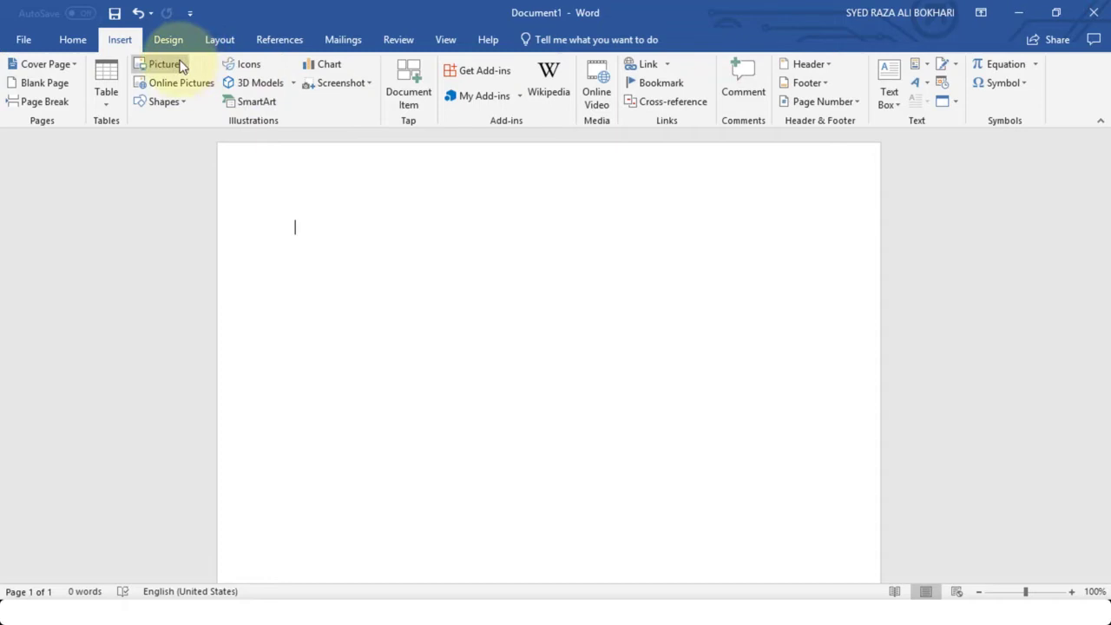
Open the Insert Icons library and browse past People to the Sports category
click(251, 66)
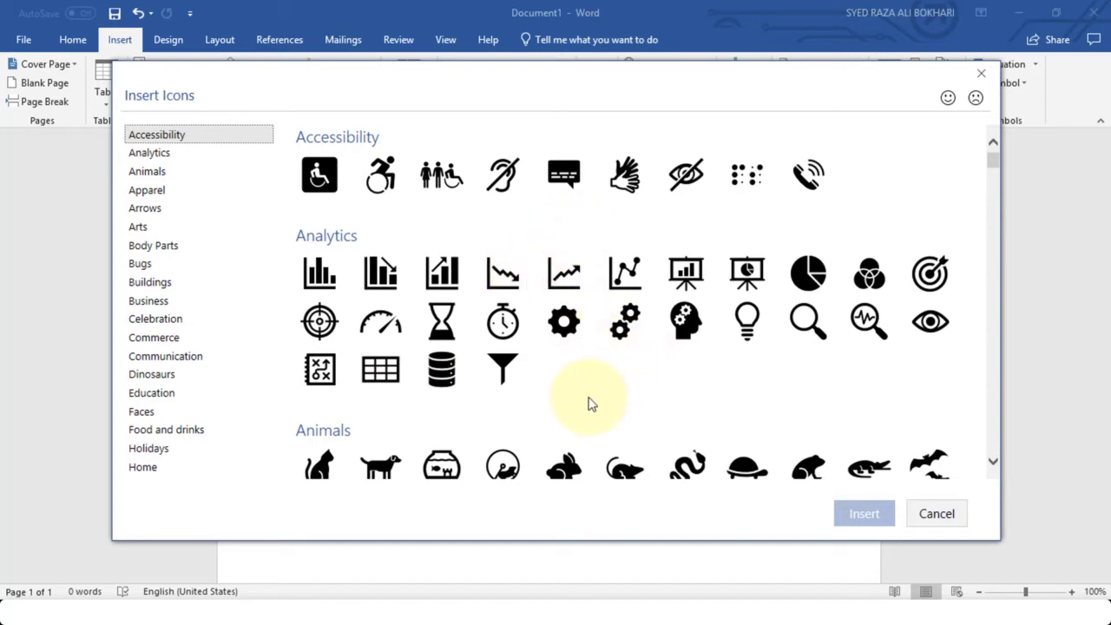
scroll(589, 404, down, 6)
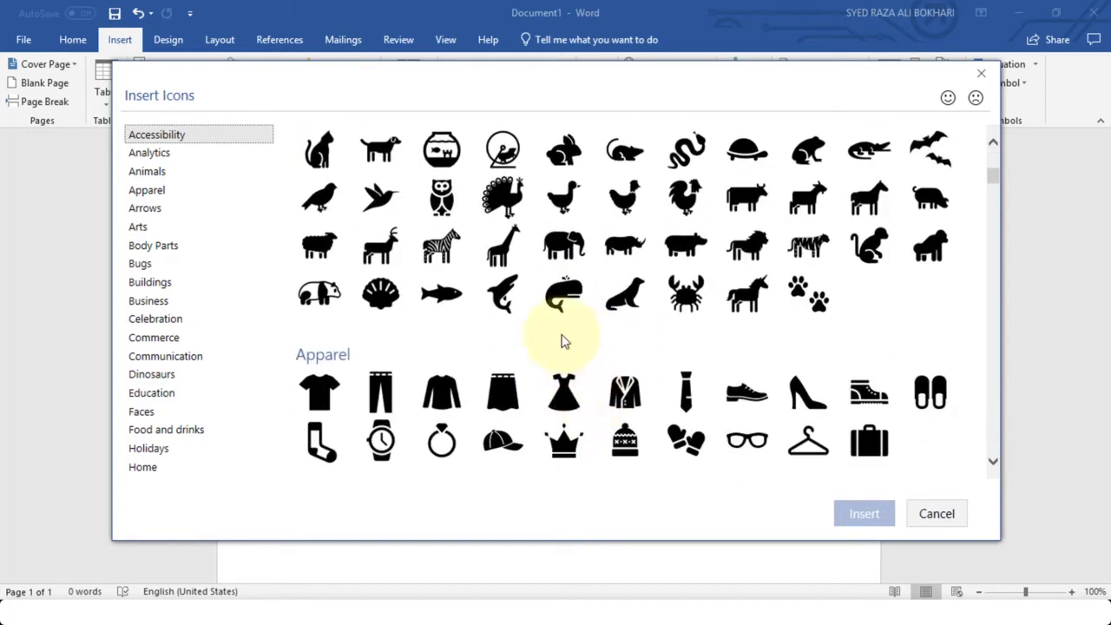
scroll(550, 266, down, 3)
scroll(632, 351, down, 3)
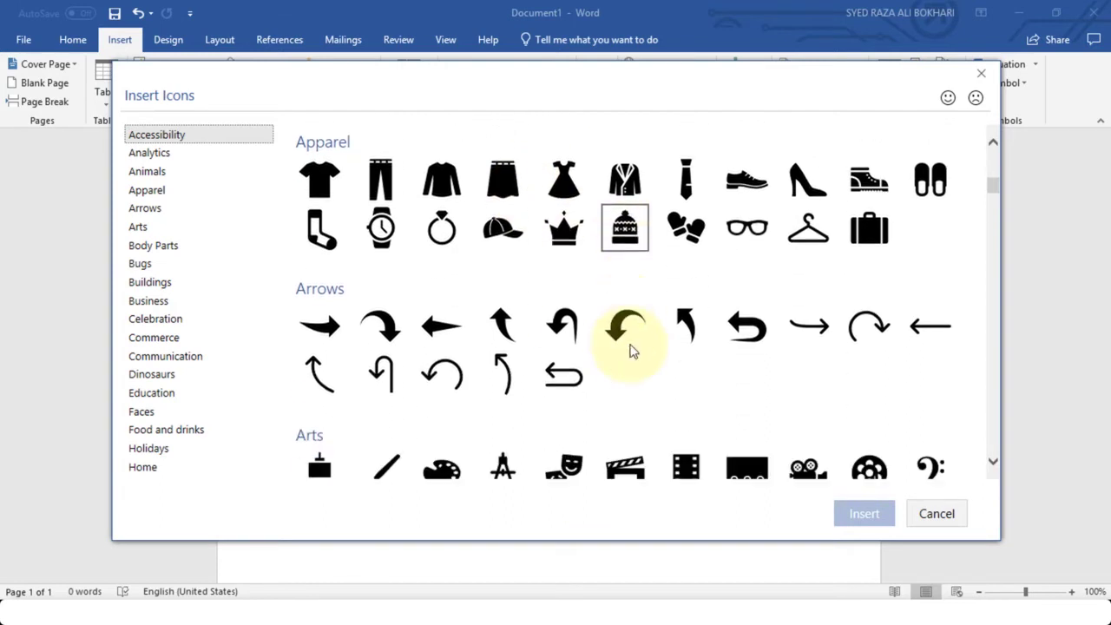
scroll(632, 351, down, 1)
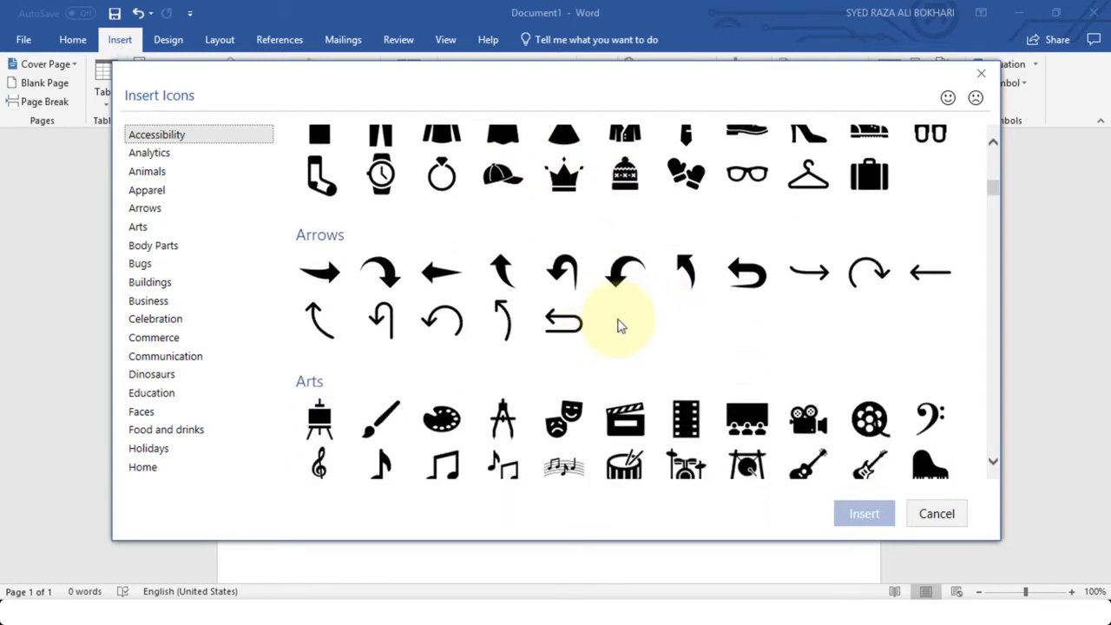
scroll(185, 225, down, 1)
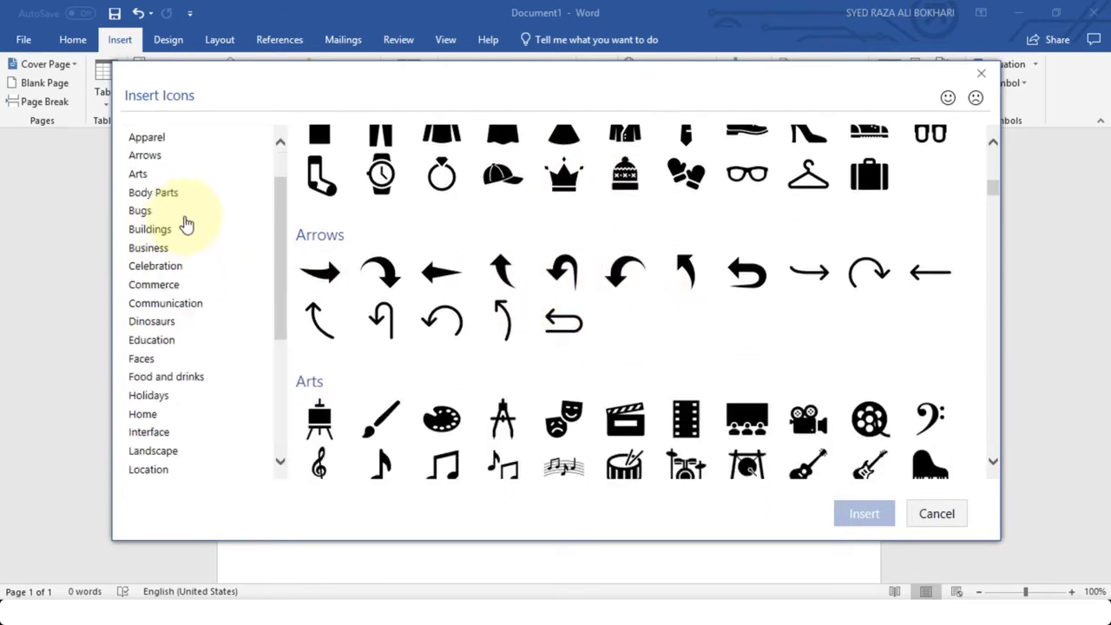
scroll(186, 226, down, 5)
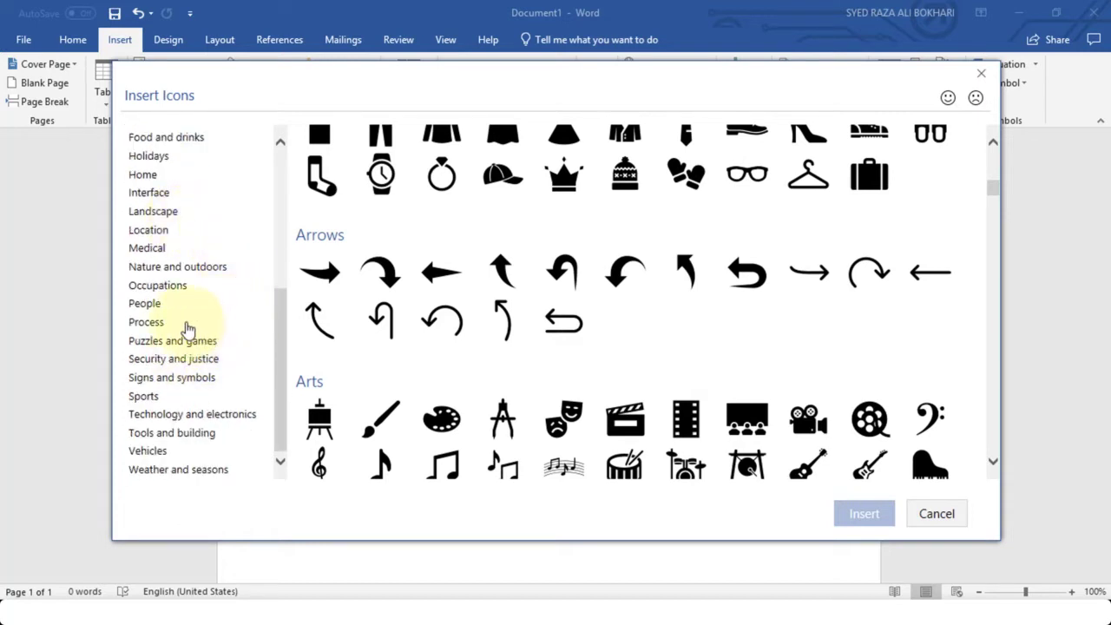
click(161, 306)
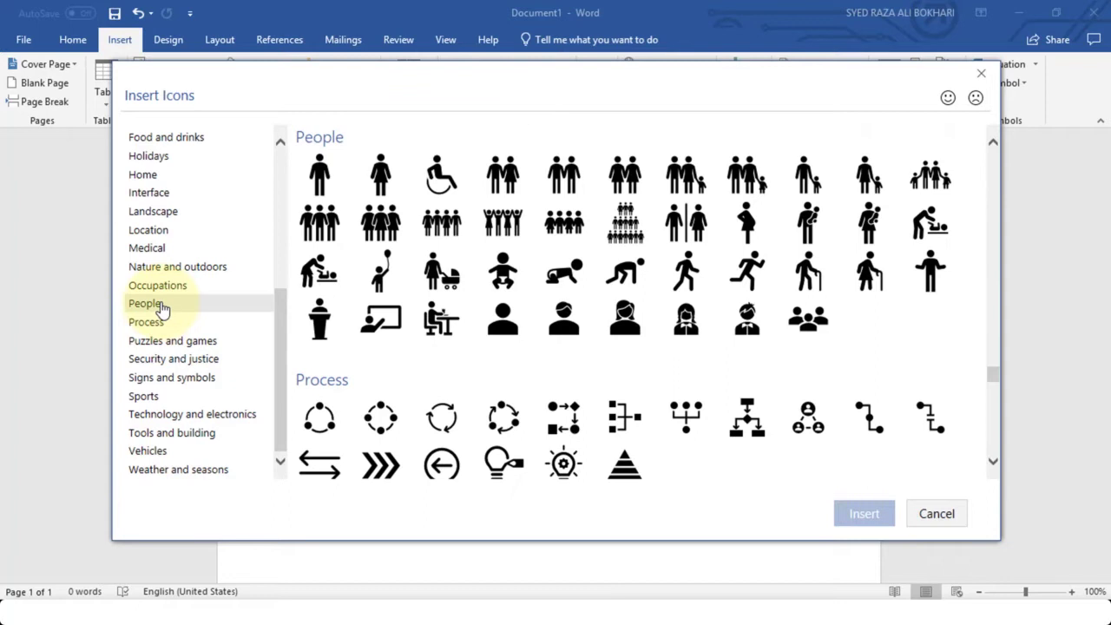
scroll(512, 221, down, 2)
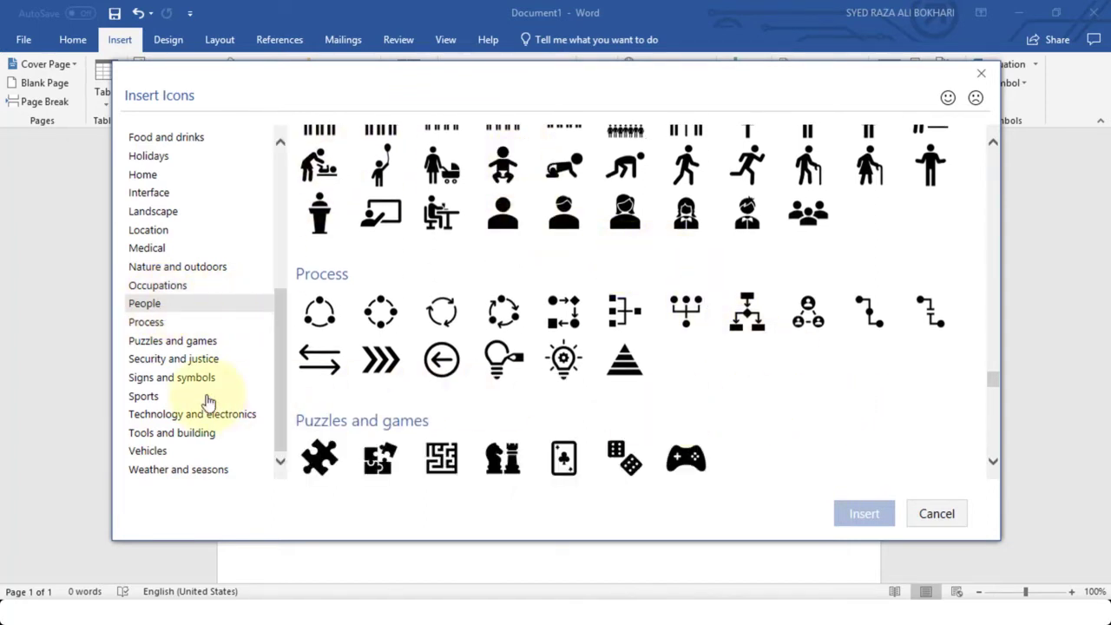
click(176, 399)
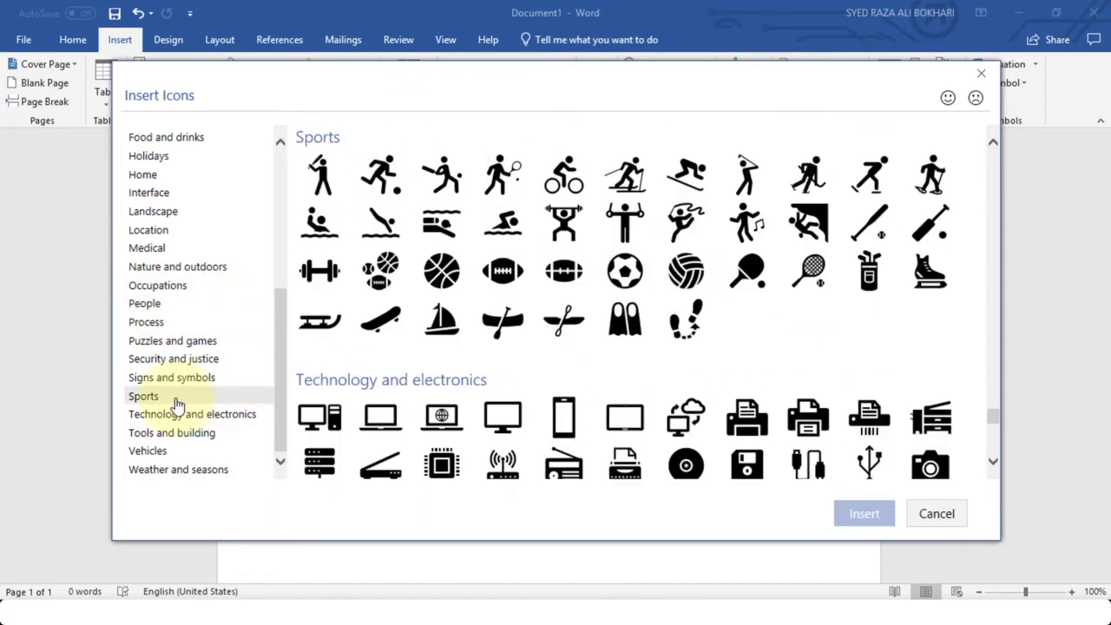
Insert the soccer ball and American football icons from Sports, each 1" square
click(625, 271)
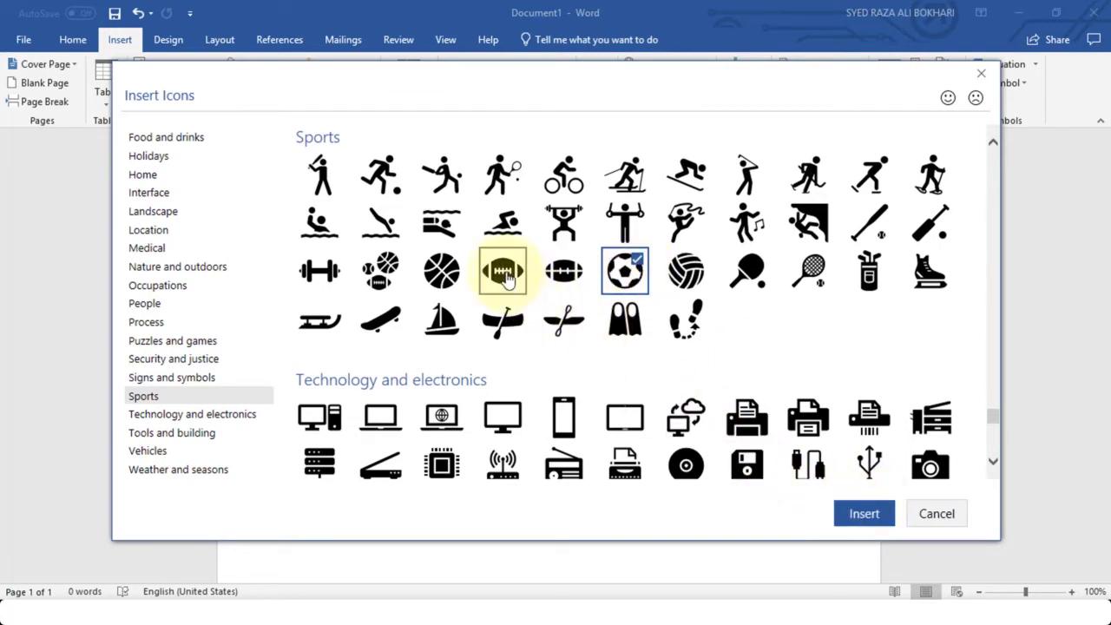
click(506, 276)
click(863, 513)
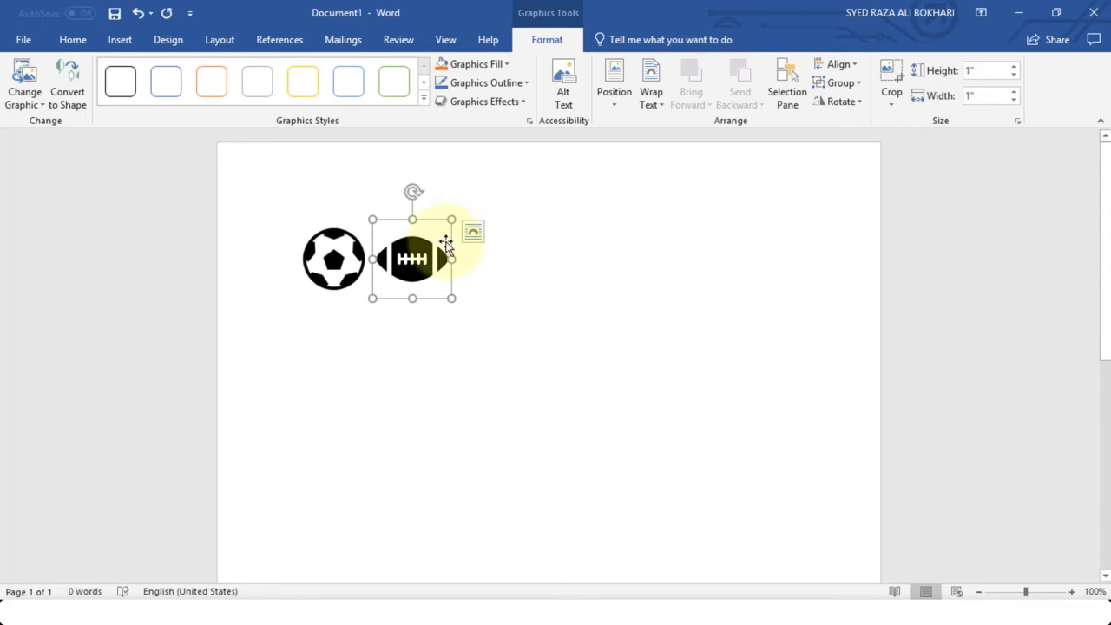
Place the football beside the soccer ball and enlarge it to about three inches
click(585, 267)
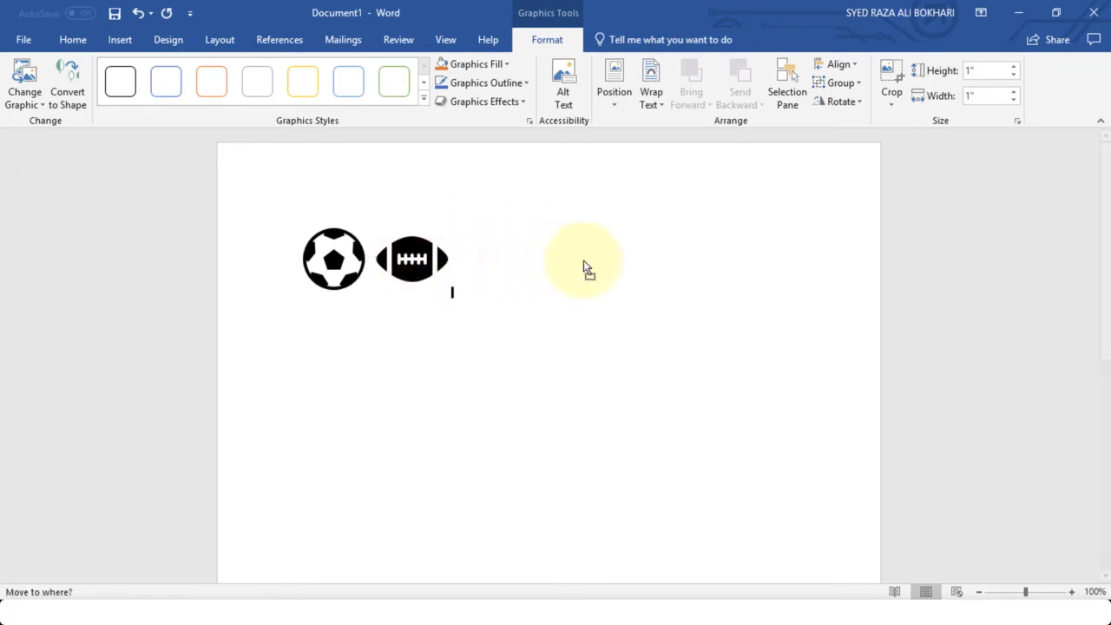
click(413, 260)
mouse_move(413, 260)
mouse_down()
mouse_move(447, 272)
mouse_move(425, 261)
mouse_up()
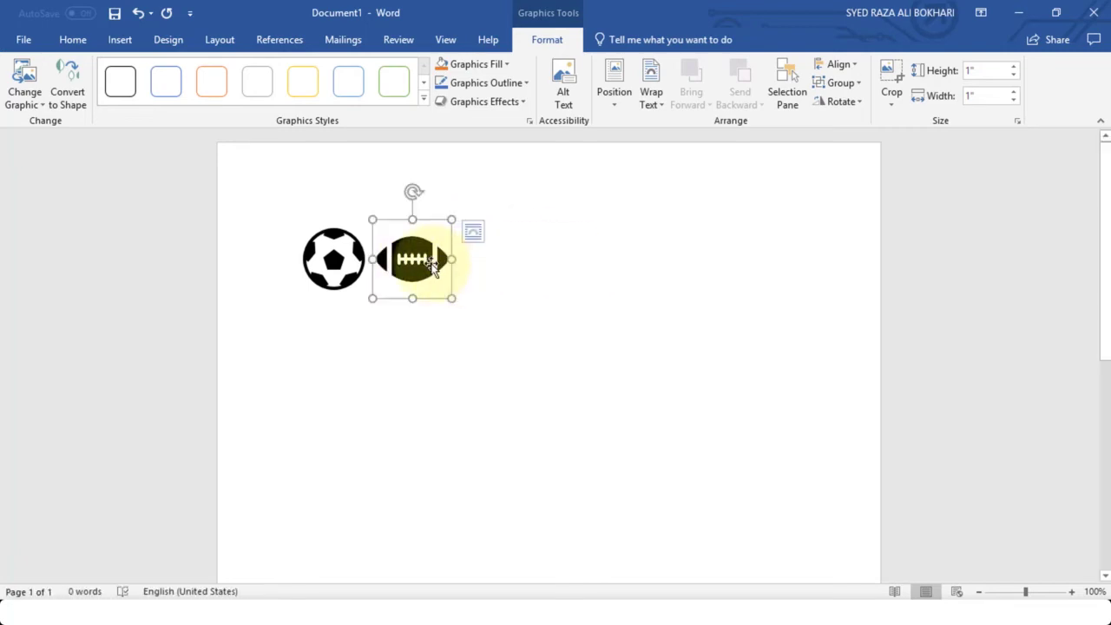
key(Tab)
key(Tab)
key(Tab)
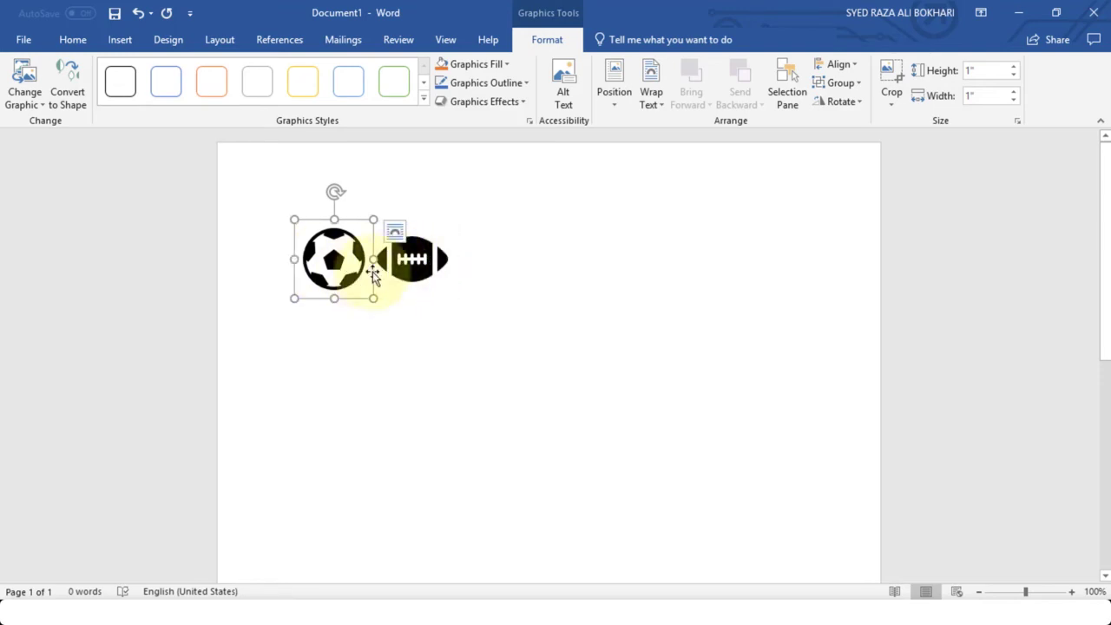
click(436, 291)
drag(452, 299, 607, 368)
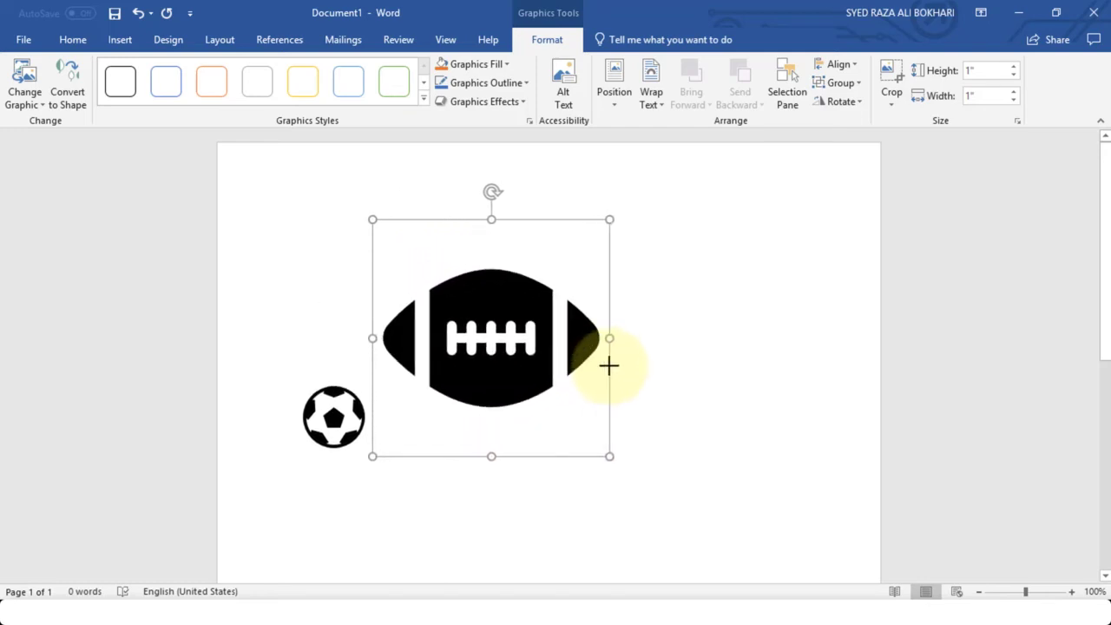
Enlarge the soccer ball to match the football, sizing it to 3.16" square
click(332, 414)
drag(400, 365, 542, 211)
click(638, 423)
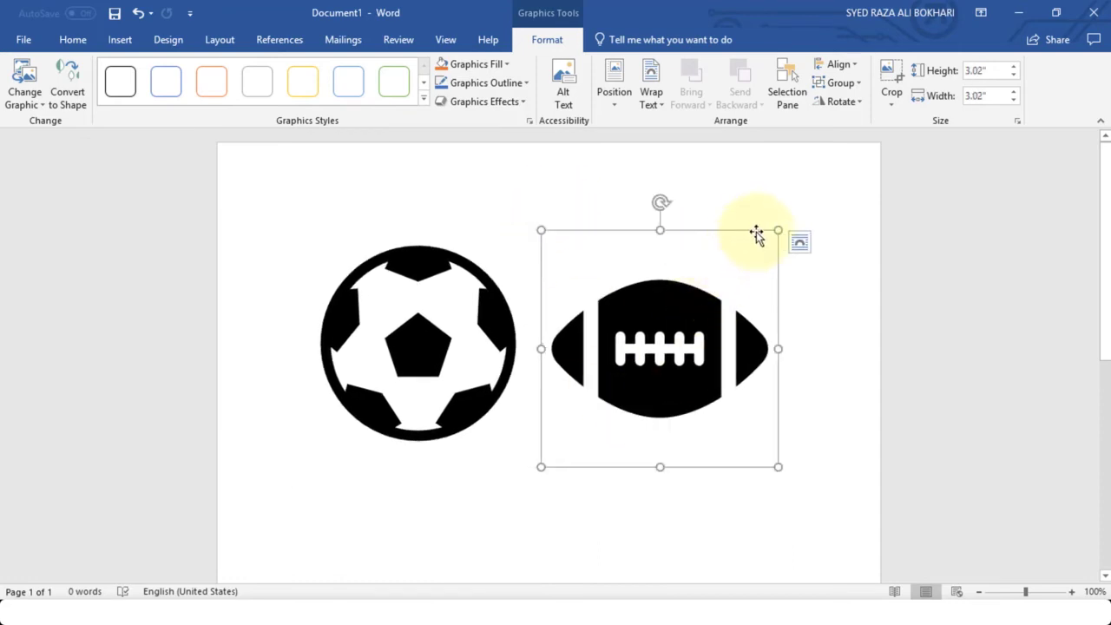
drag(781, 231, 789, 219)
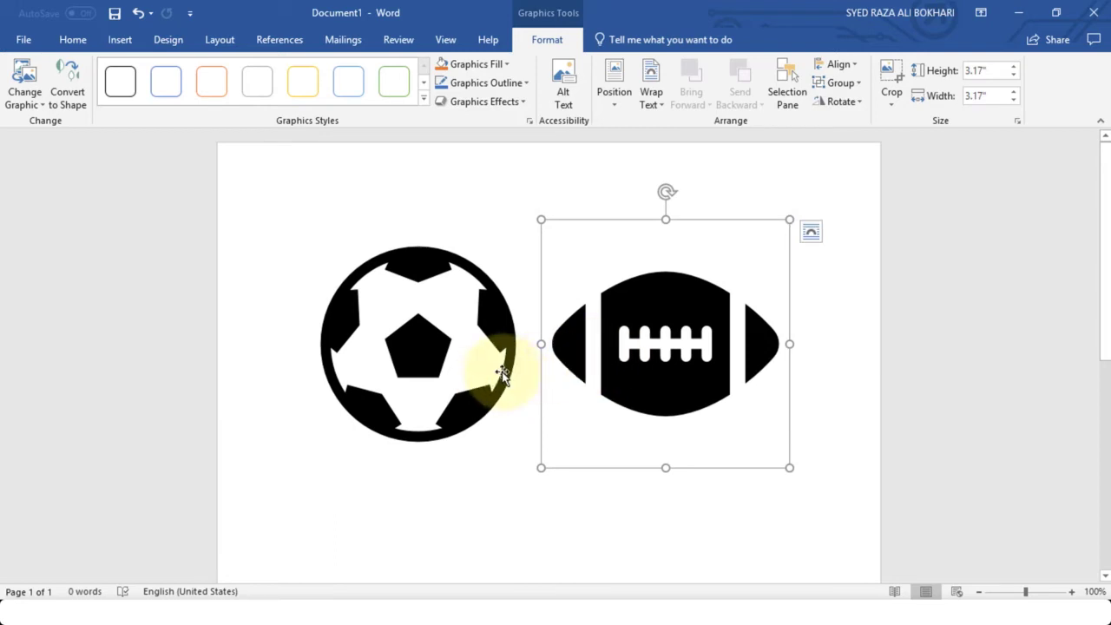
click(467, 379)
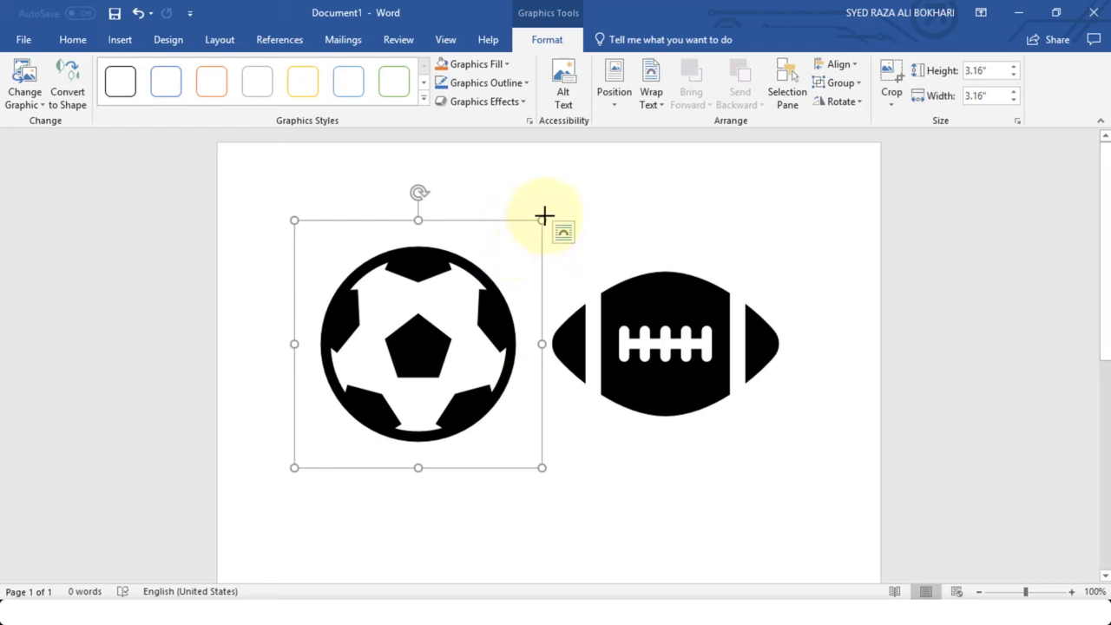
drag(543, 216, 552, 355)
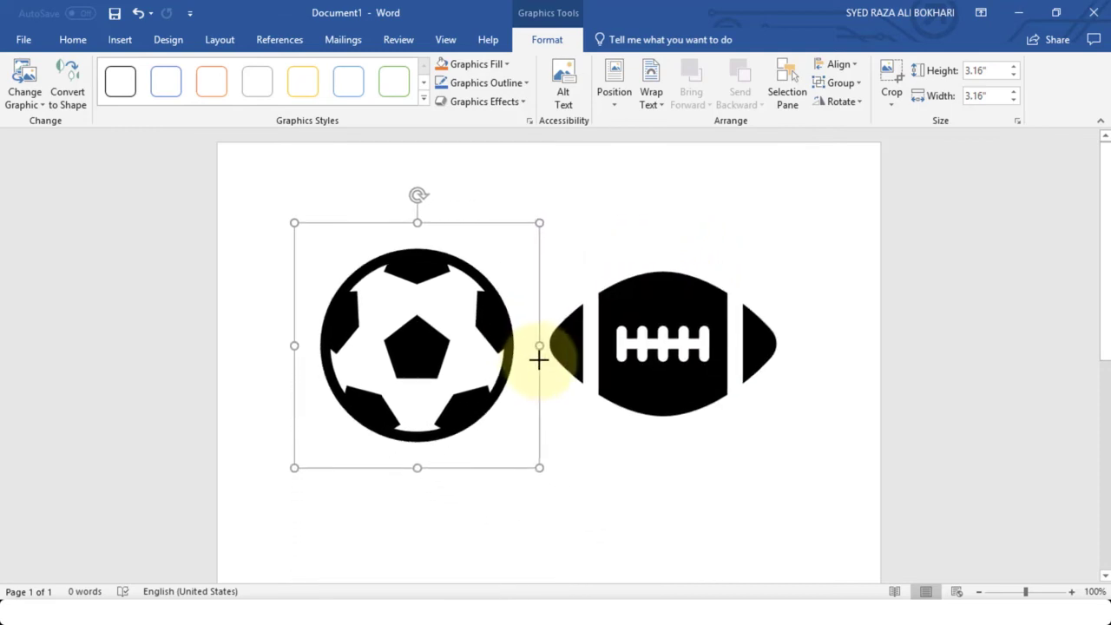
drag(539, 359, 538, 357)
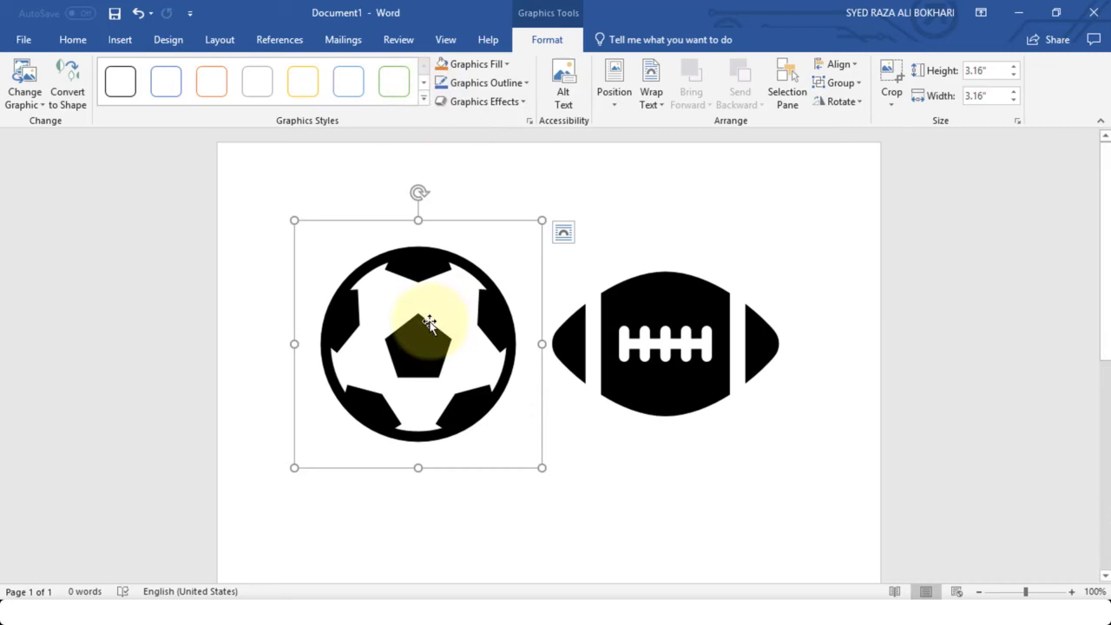
Apply the Transparent, Colored Outline - Dark 1 graphic style to the soccer ball
click(425, 103)
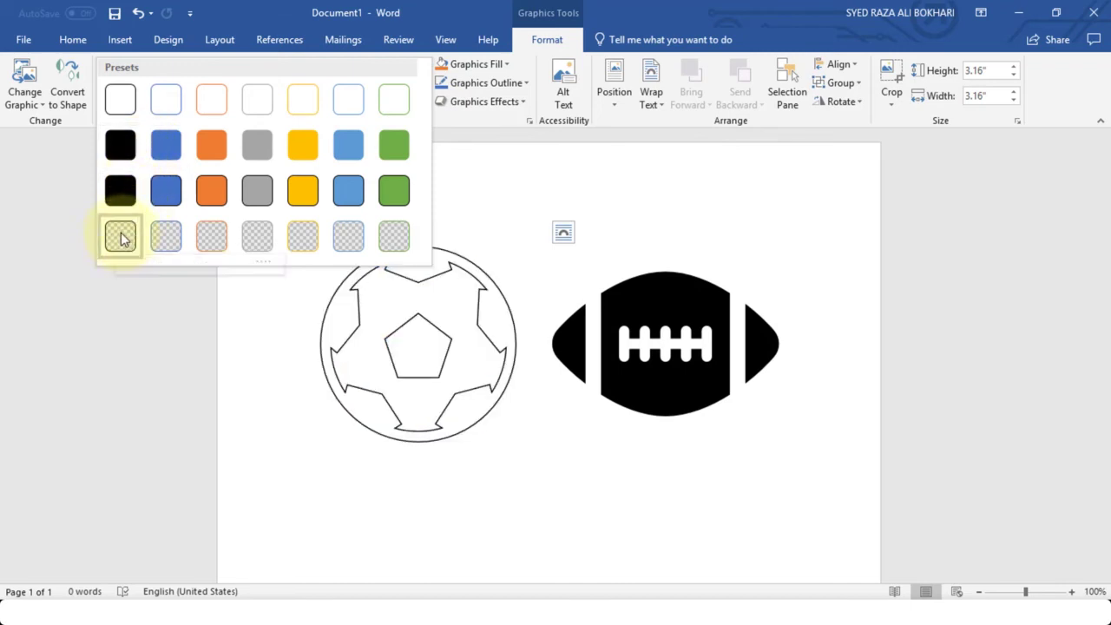
click(122, 240)
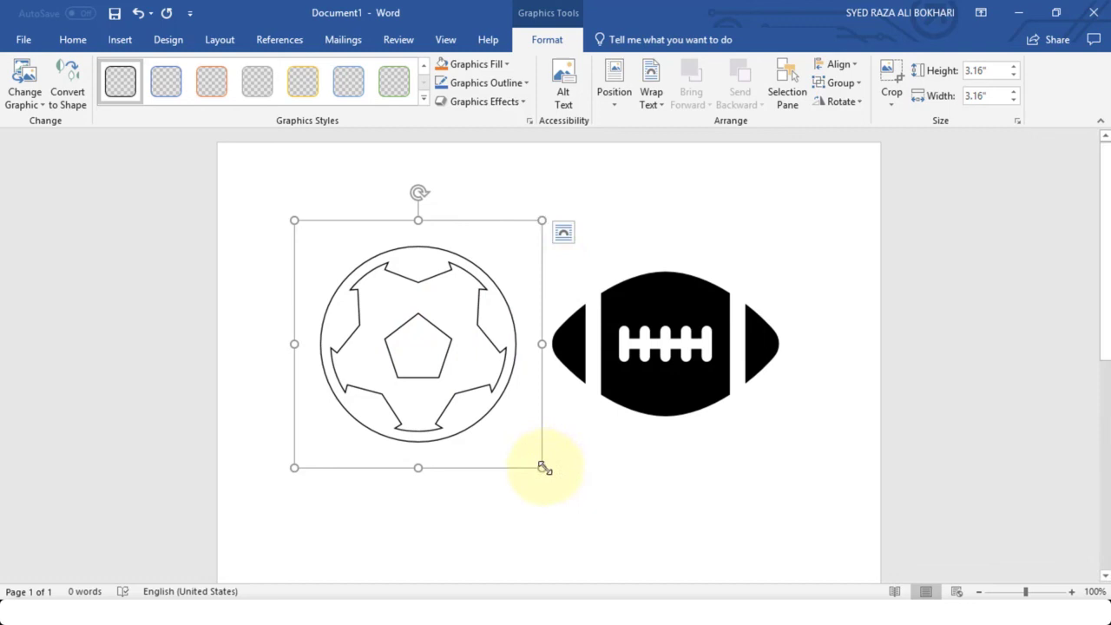
drag(542, 468, 552, 403)
Shrink the outlined soccer ball to 2.76" by 2.76" beside the football
drag(531, 337, 501, 317)
scroll(578, 355, up, 3)
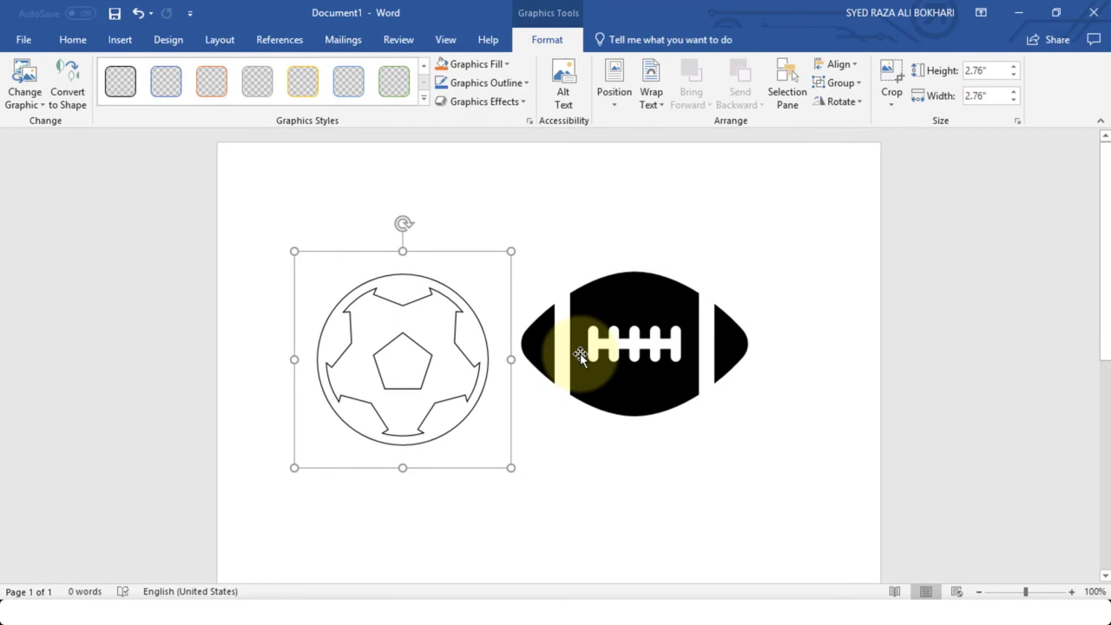